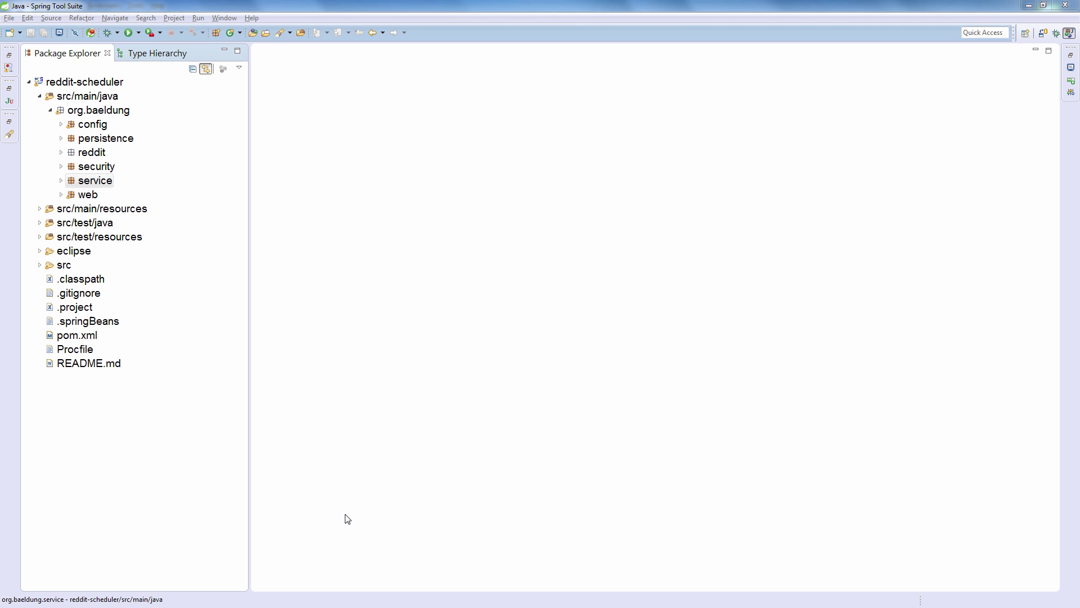
- Create a Java class named VerifierBean in org.baeldung.service, correcting the mistyped name first
double_click(110, 184)
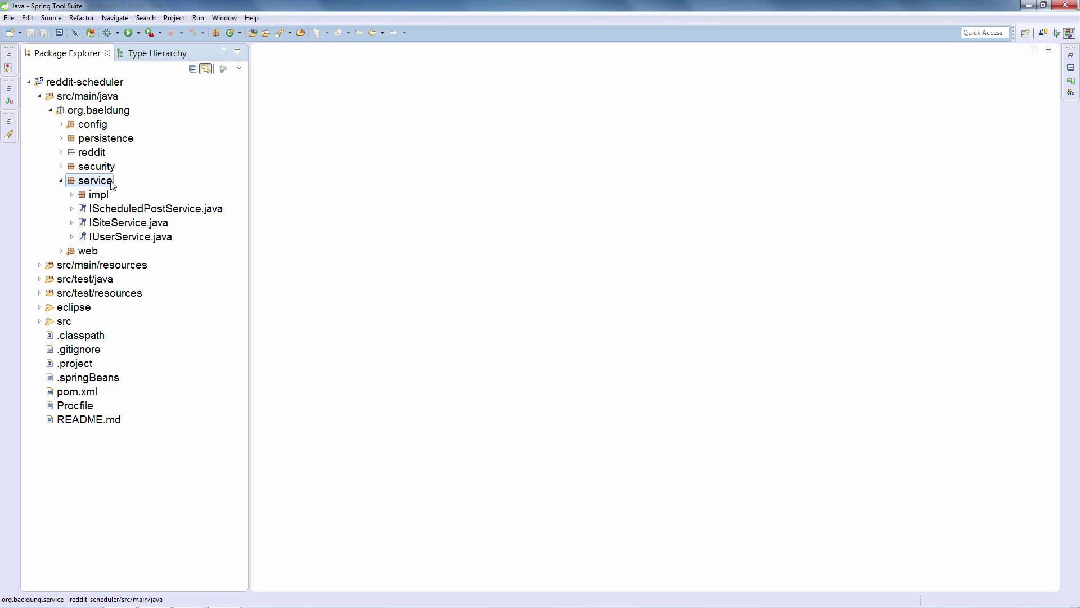
key("ctrl+n")
key("Return")
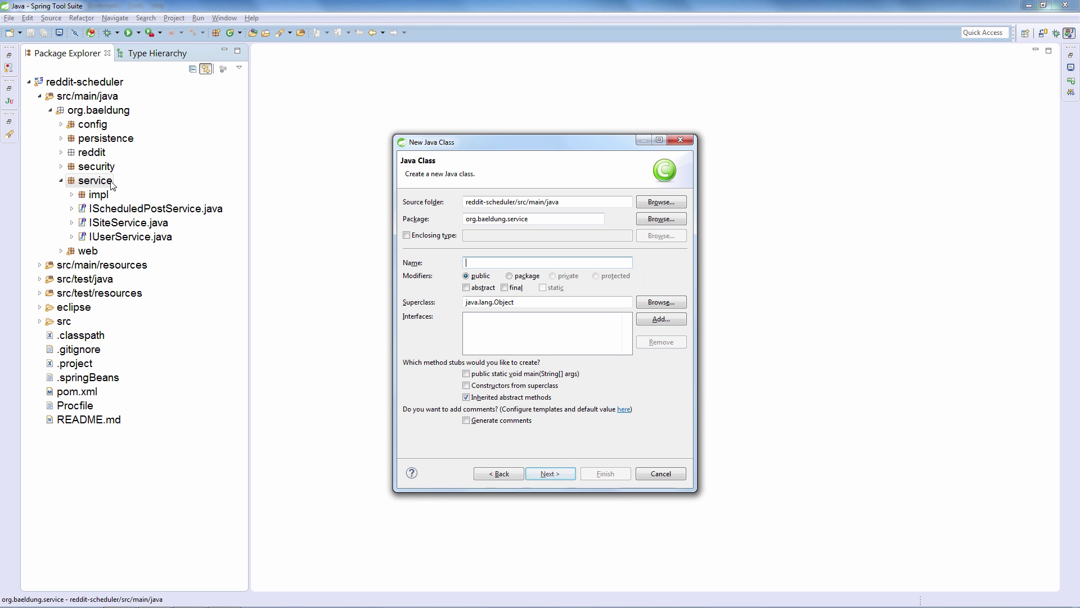
type("Pos")
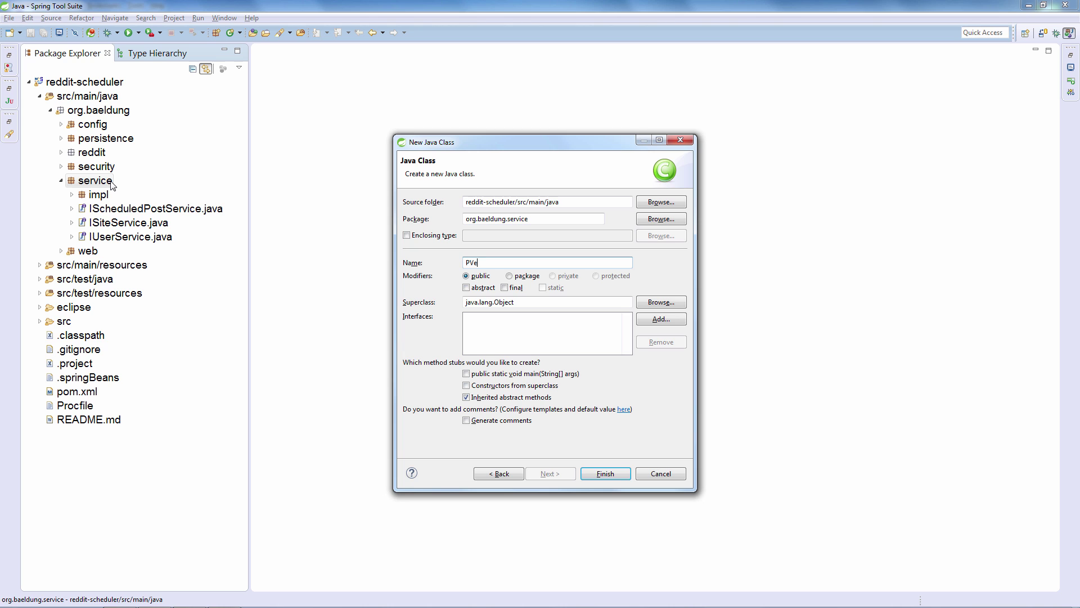
key("ctrl+a")
type("Verifi")
type("erBean")
key("Return")
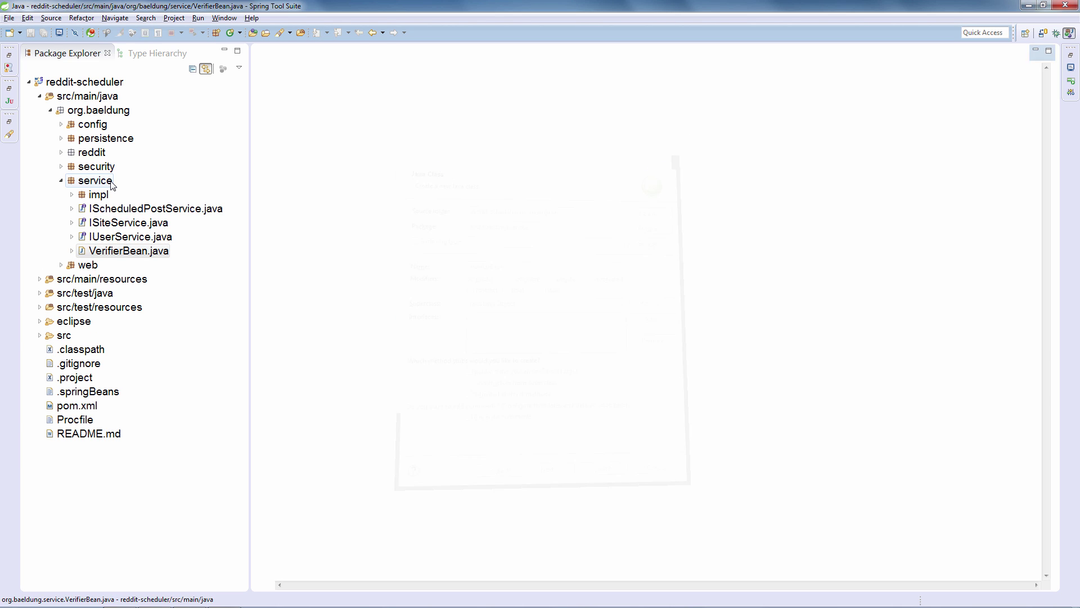
key("ctrl+Right")
key("ctrl+Right")
key("ctrl+Right")
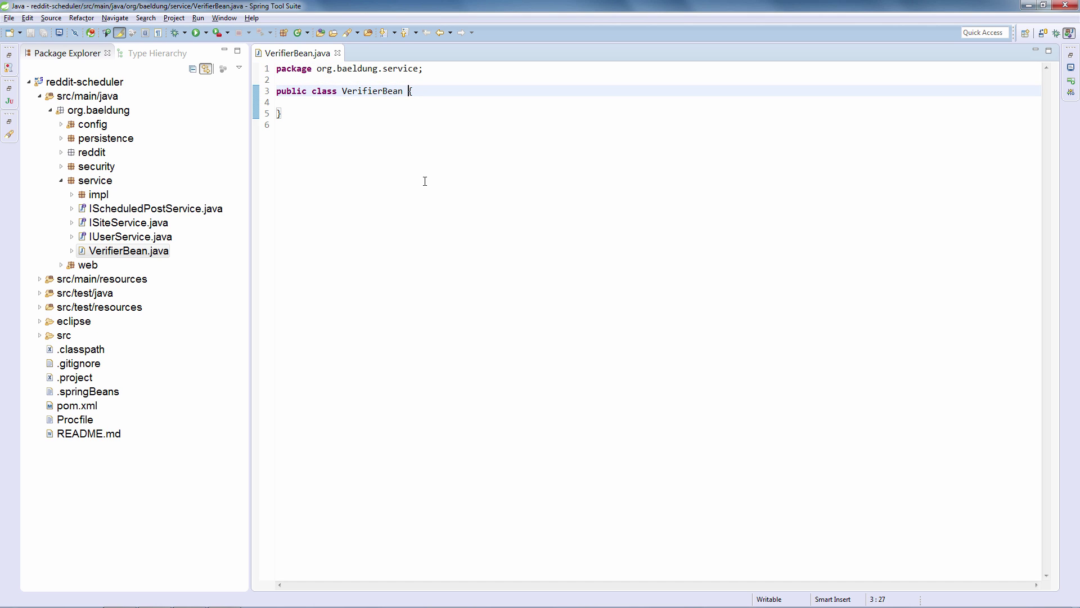
type("implements ")
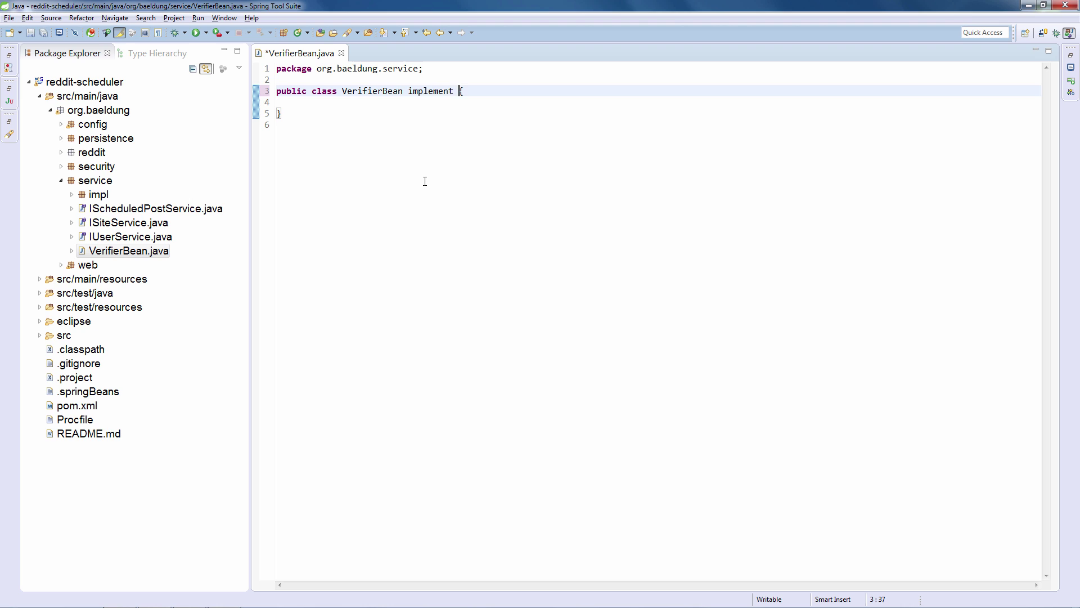
type("Bena")
- Make VerifierBean implement BeanFactoryPostProcessor, with its import added
key("BackSpace")
key("BackSpace")
type("anFactoryPos")
type("tpo")
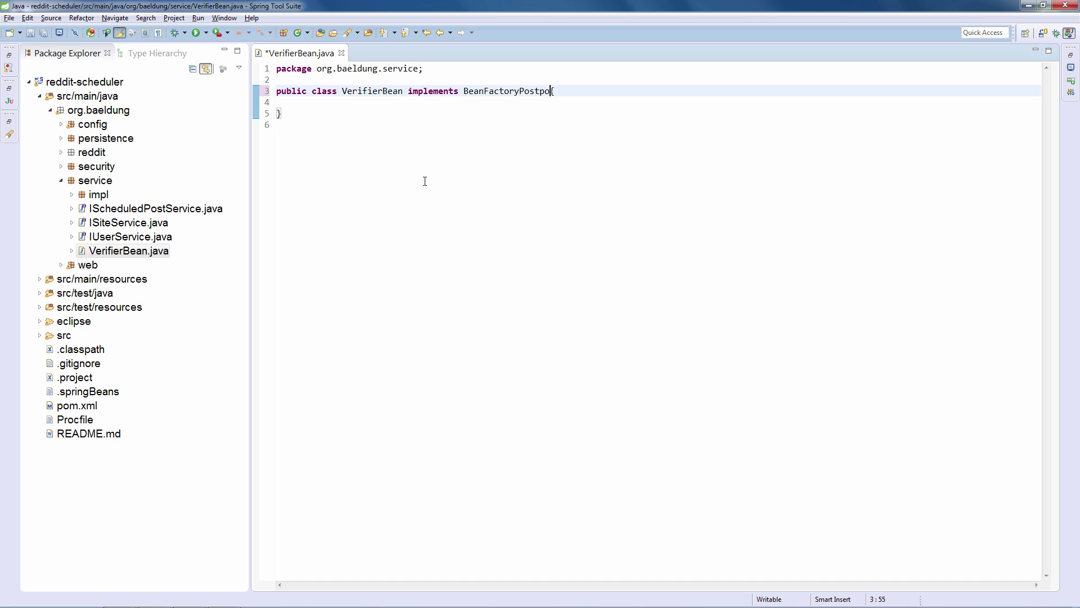
key("ctrl+space")
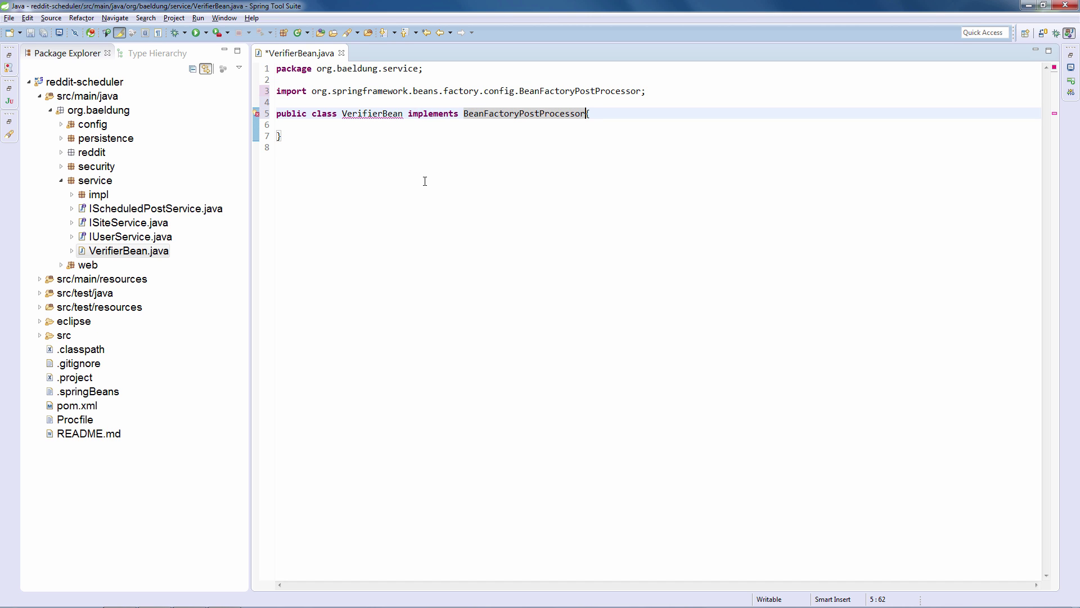
key("Home")
- Add the unimplemented postProcessBeanFactory method, delete its TODO comment, and save
key("ctrl+Right")
key("ctrl+Right")
key("ctrl+Right")
key("ctrl+1")
key("Return")
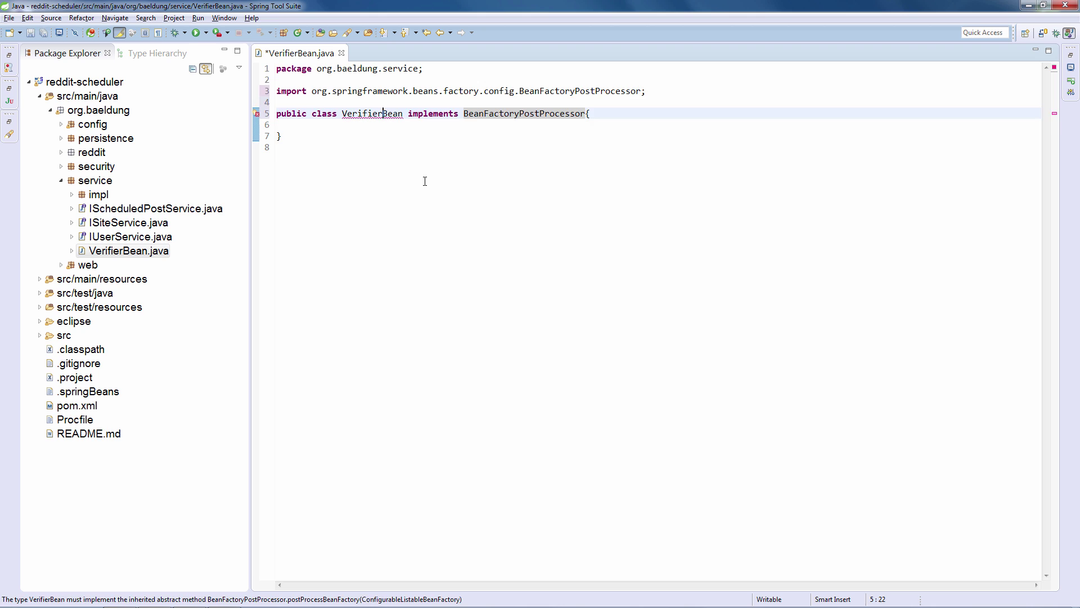
key("Down")
key("Down")
key("Down")
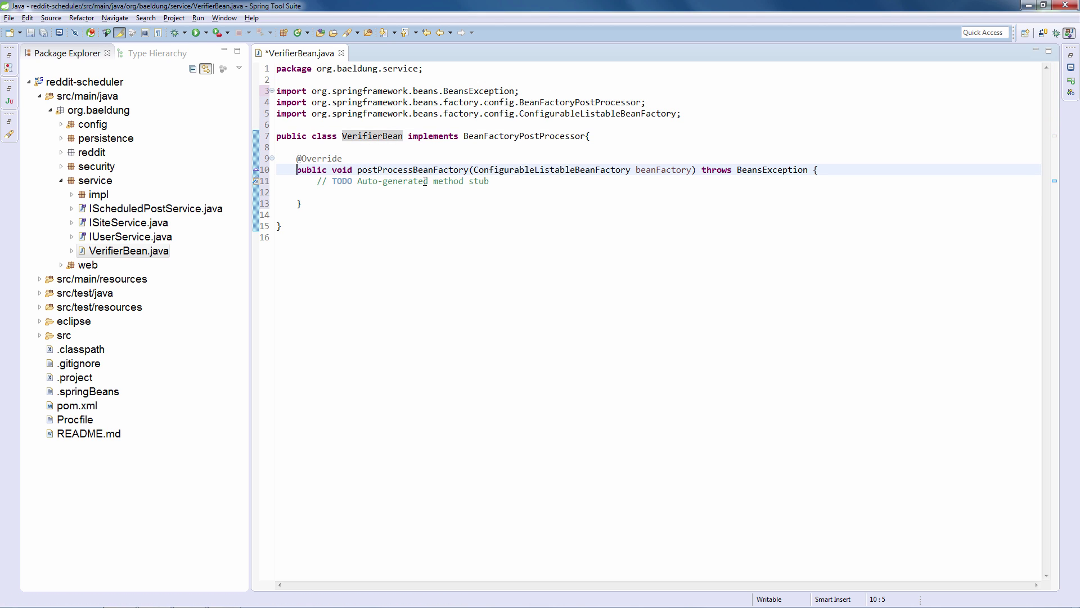
key("Down")
key("Down")
key("Up")
key("Up")
key("Down")
key("Right")
key("Right")
key("Right")
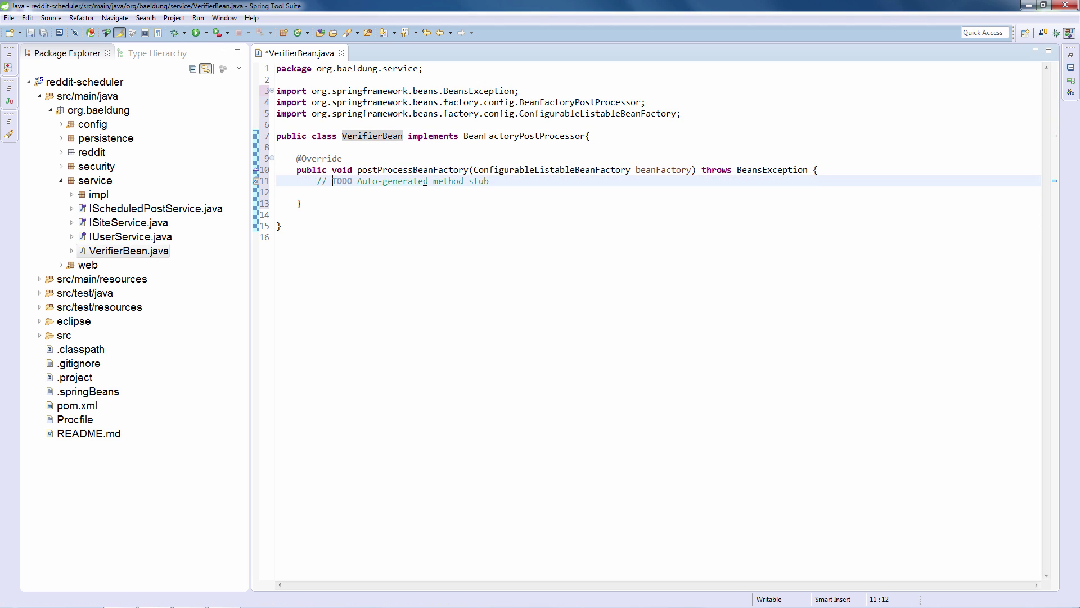
key("shift+Down")
key("Delete")
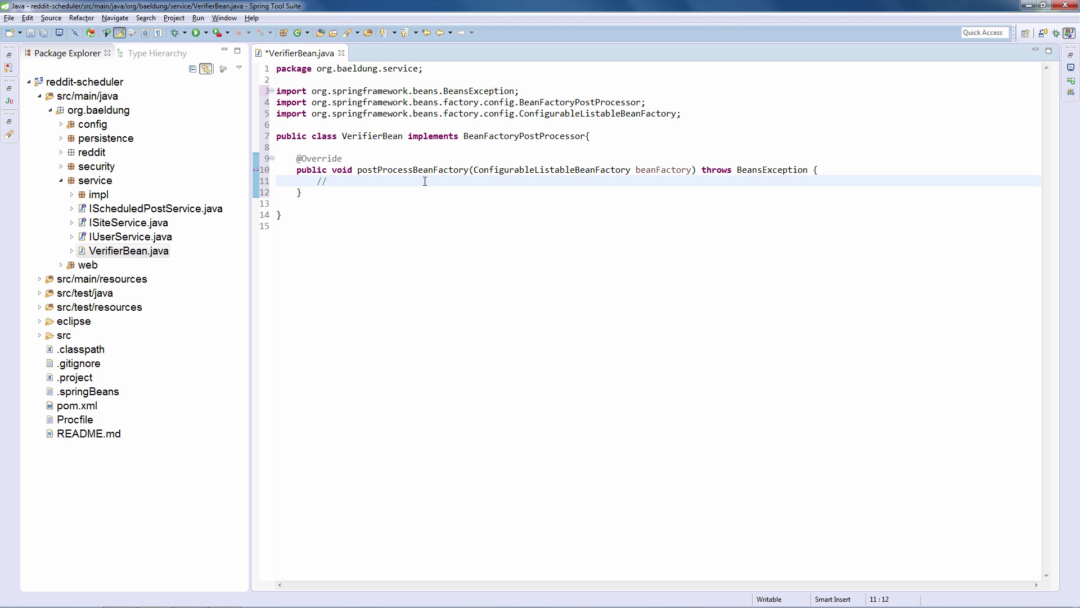
key("ctrl+s")
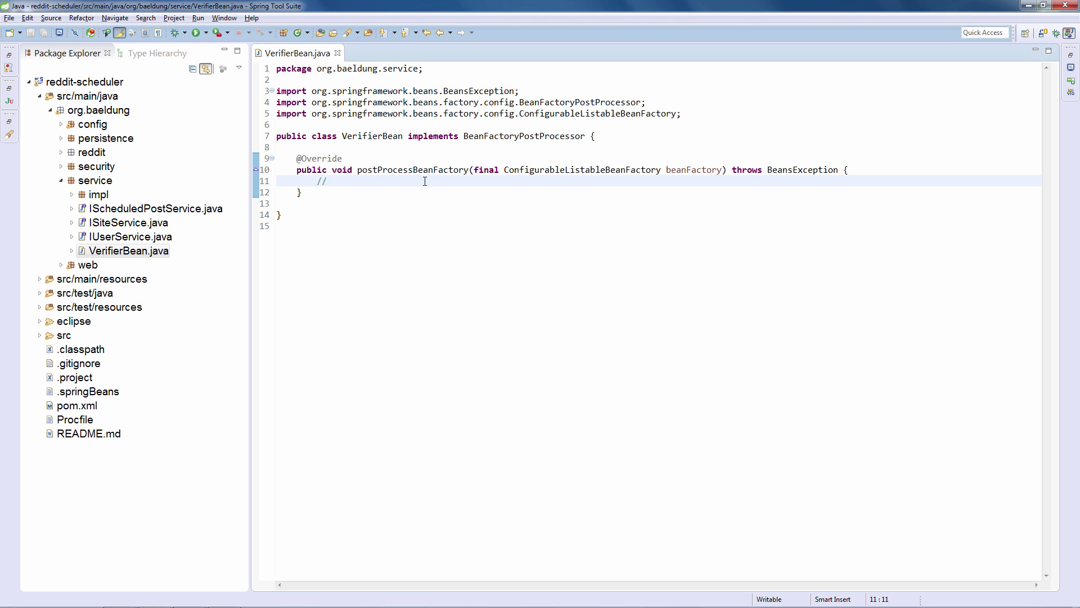
- Add PriorityOrdered to VerifierBean's implemented interfaces, with its import
key("Up")
key("Up")
key("Up")
key("Up")
key("End")
key("Left")
key("Left")
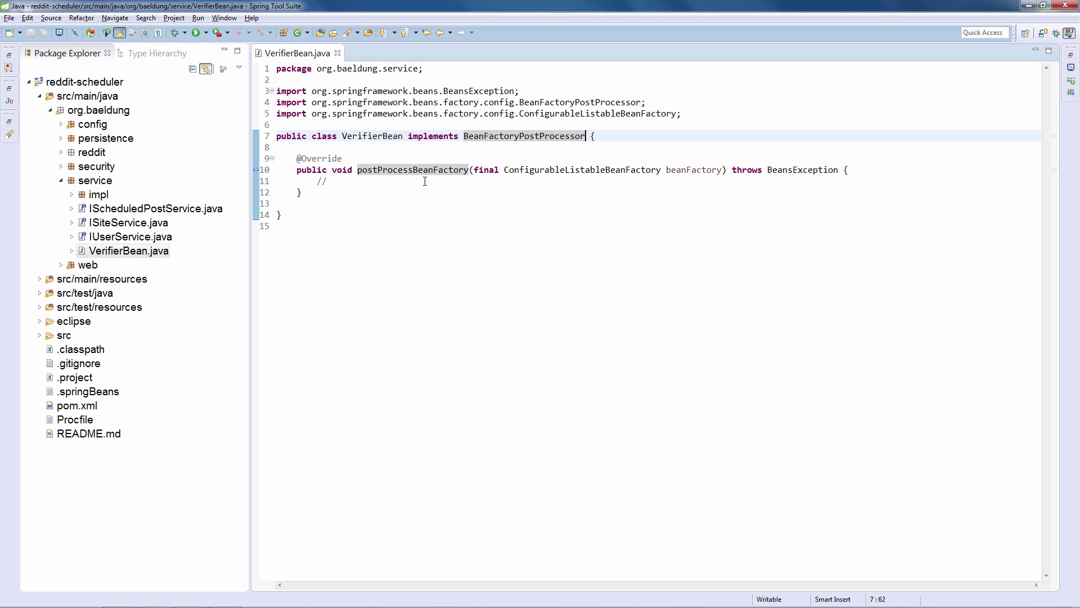
type(", ")
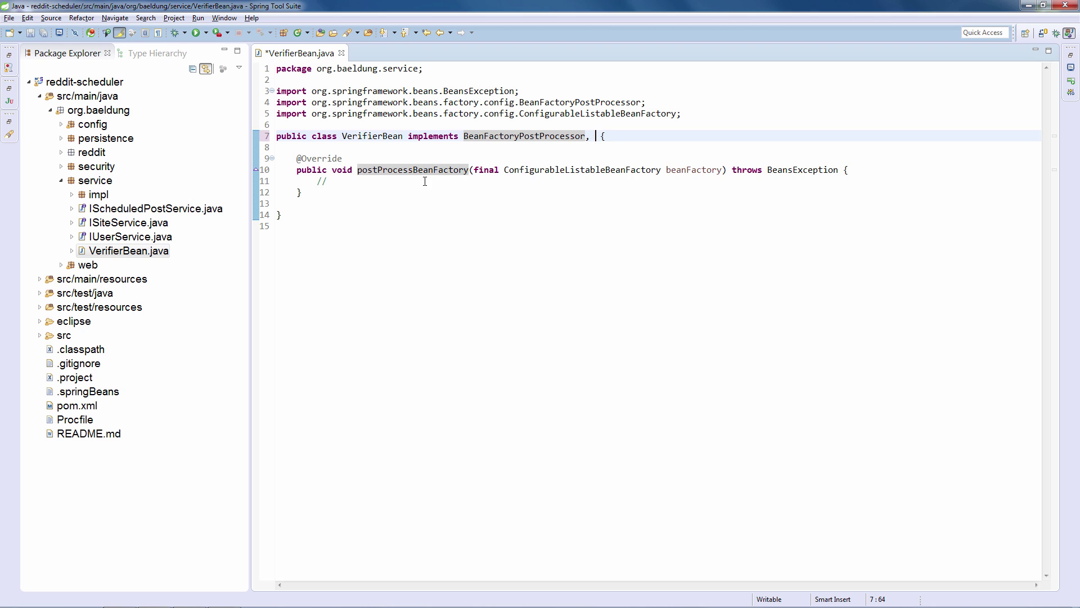
type("pr")
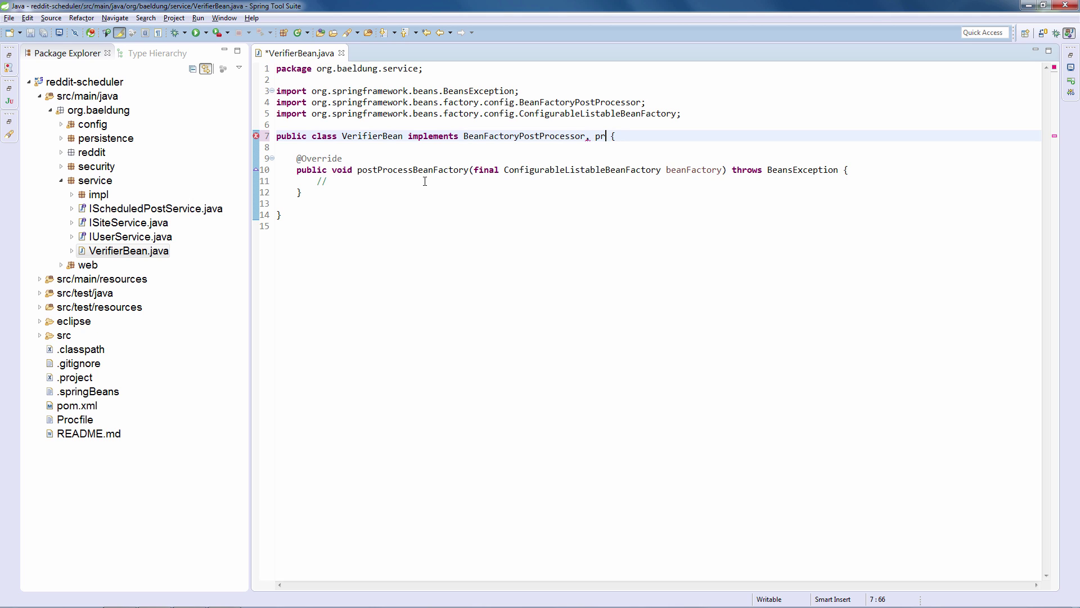
type("iority")
key("ctrl+space")
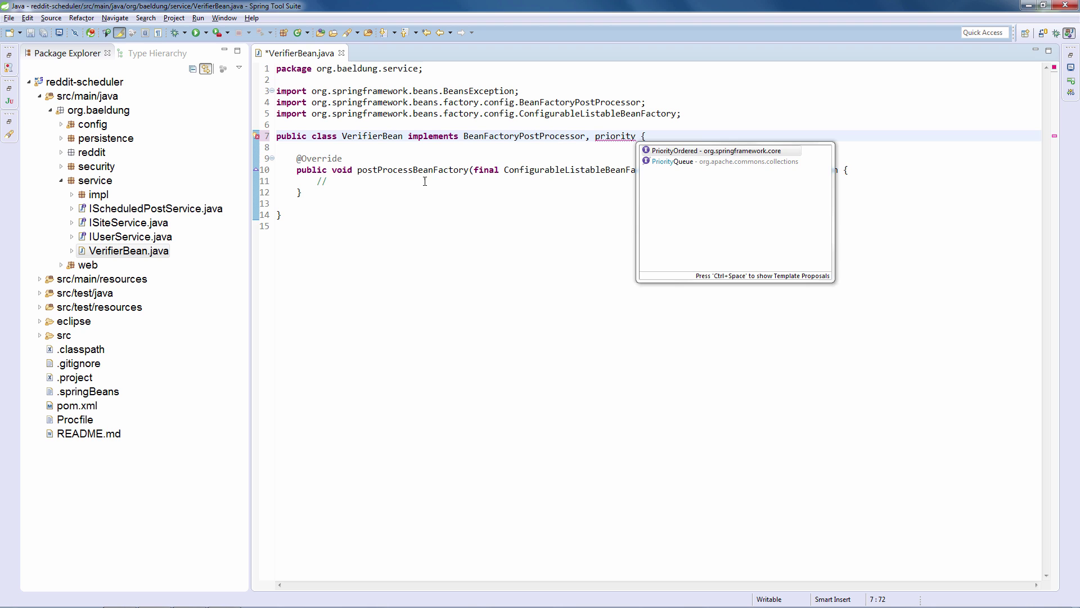
key("Return")
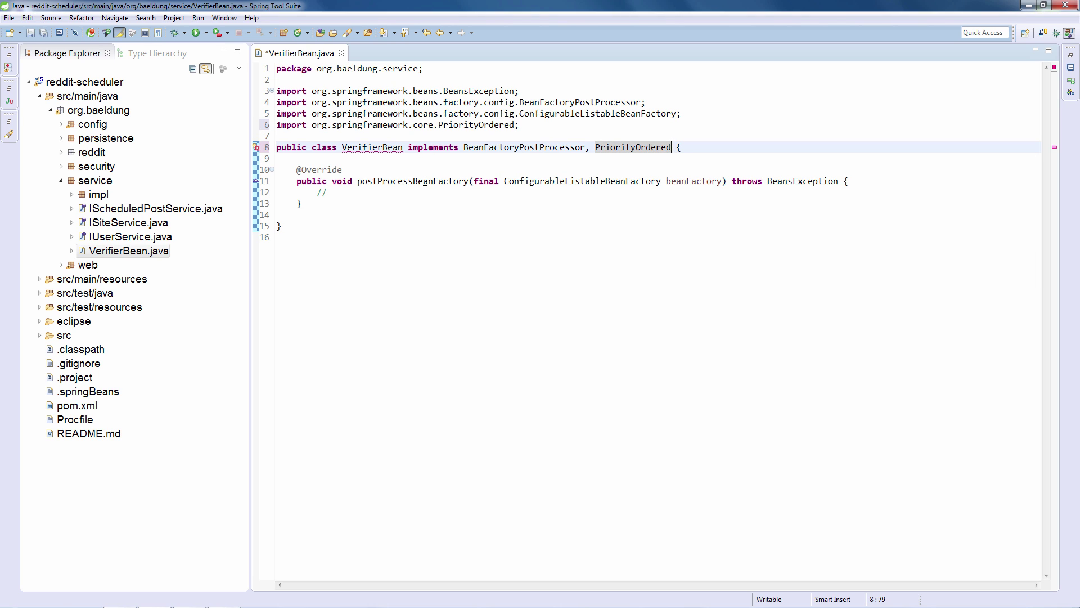
- Add a getOrder method returning Ordered.HIGHEST_PRECEDENCE instead of 0, and save
key("Home")
key("ctrl+Right")
key("ctrl+Right")
key("ctrl+1")
key("Escape")
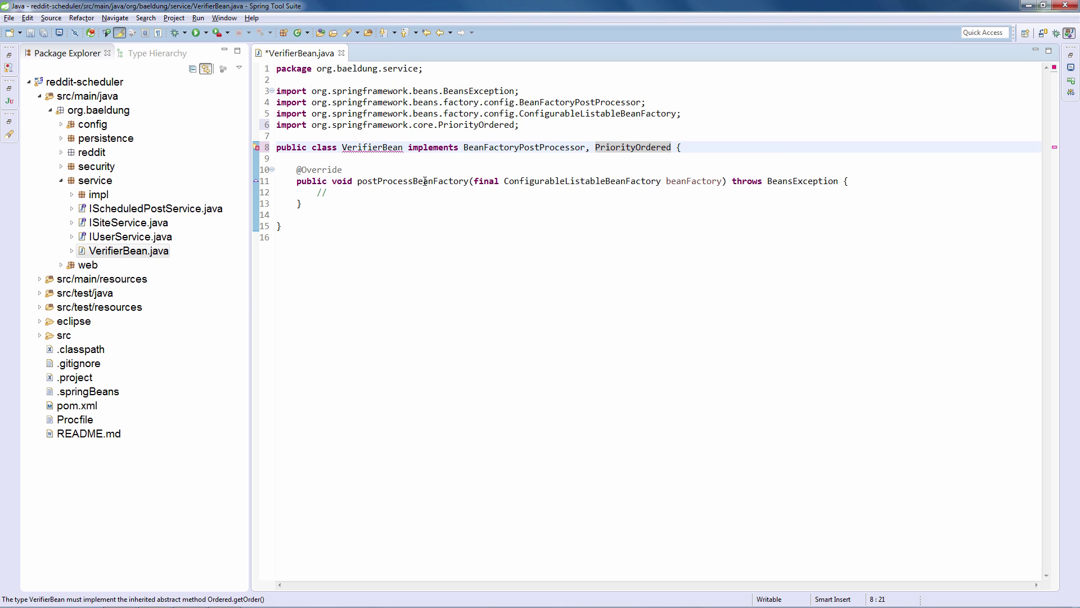
key("Down")
key("Down")
key("Down")
key("Down")
key("Down")
key("Down")
key("Down")
key("Down")
key("ctrl+d")
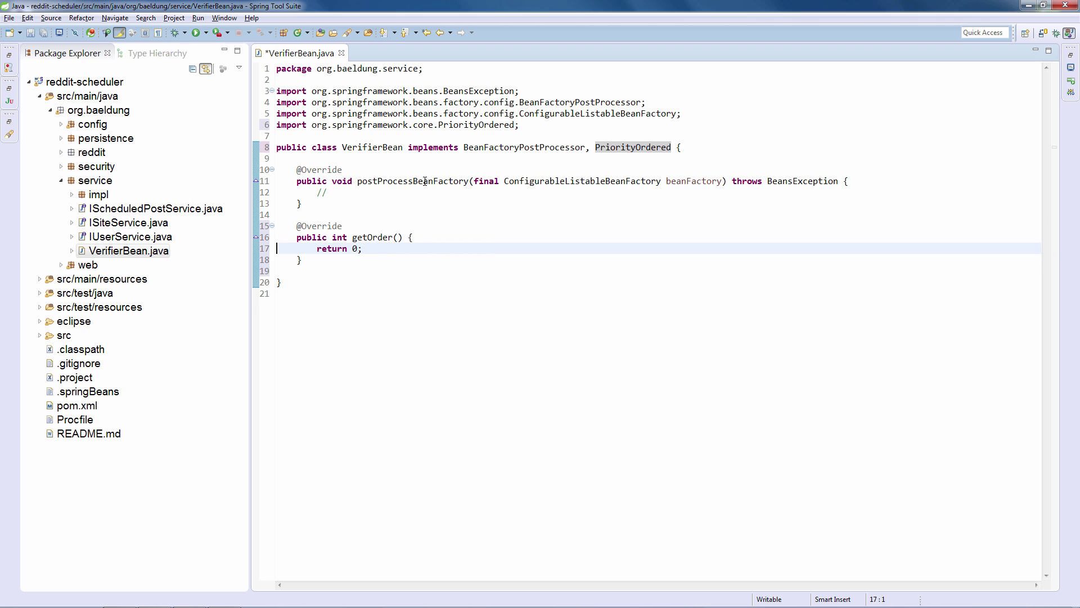
key("End")
key("Left")
key("Left")
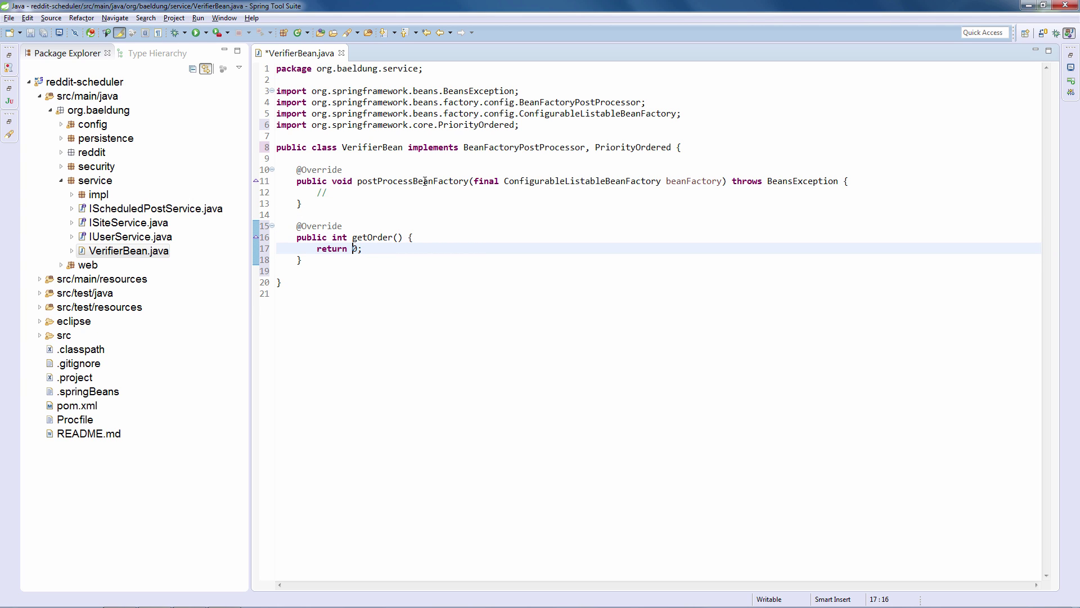
key("Right")
key("BackSpace")
type("Ordered.p")
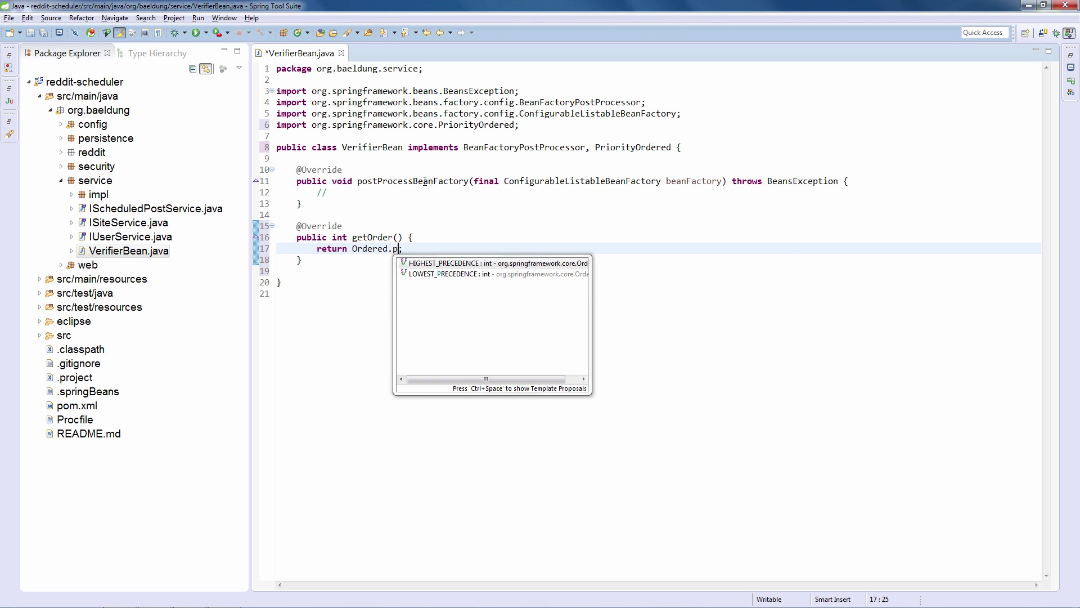
key("Return")
key("ctrl+s")
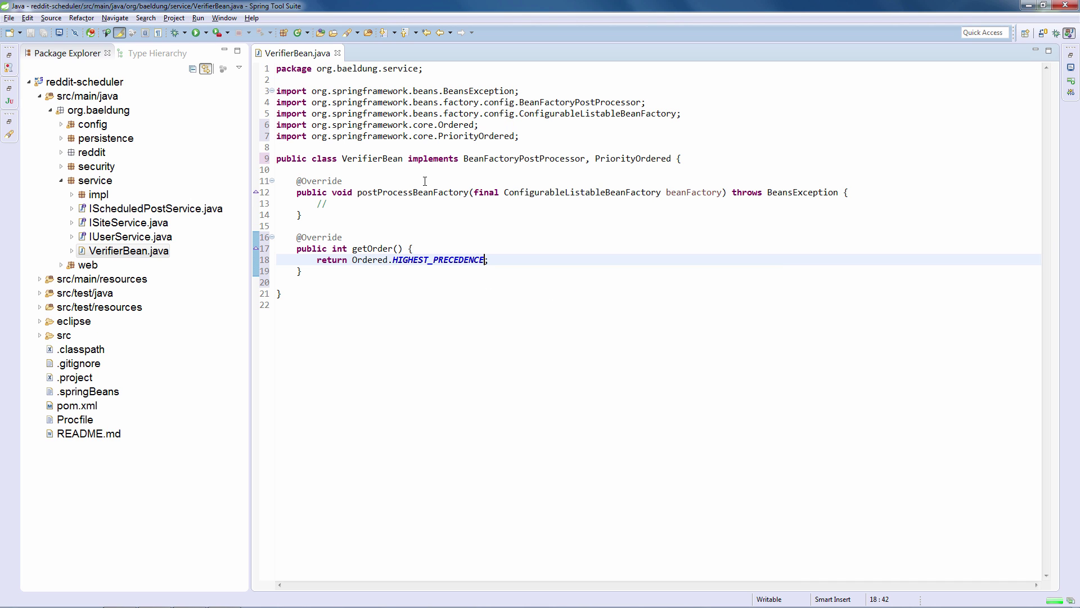
key("Left")
key("Left")
key("Left")
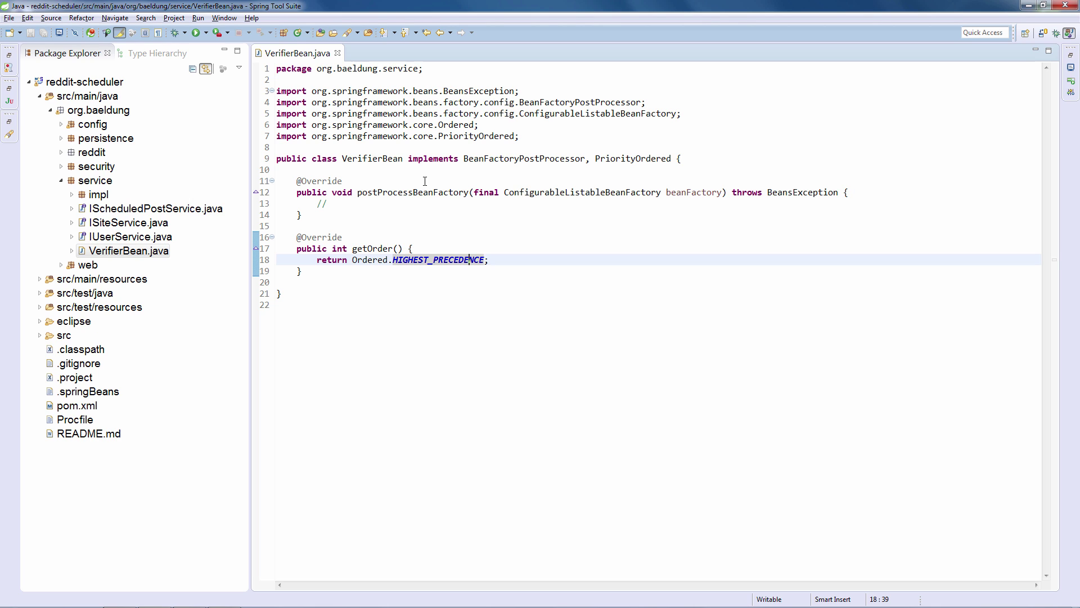
- Replace the empty comment in postProcessBeanFactory with a beanFactory.getBean(Class) call
key("Up")
key("Up")
key("Up")
key("Up")
key("Up")
key("shift+Left")
key("shift+Left")
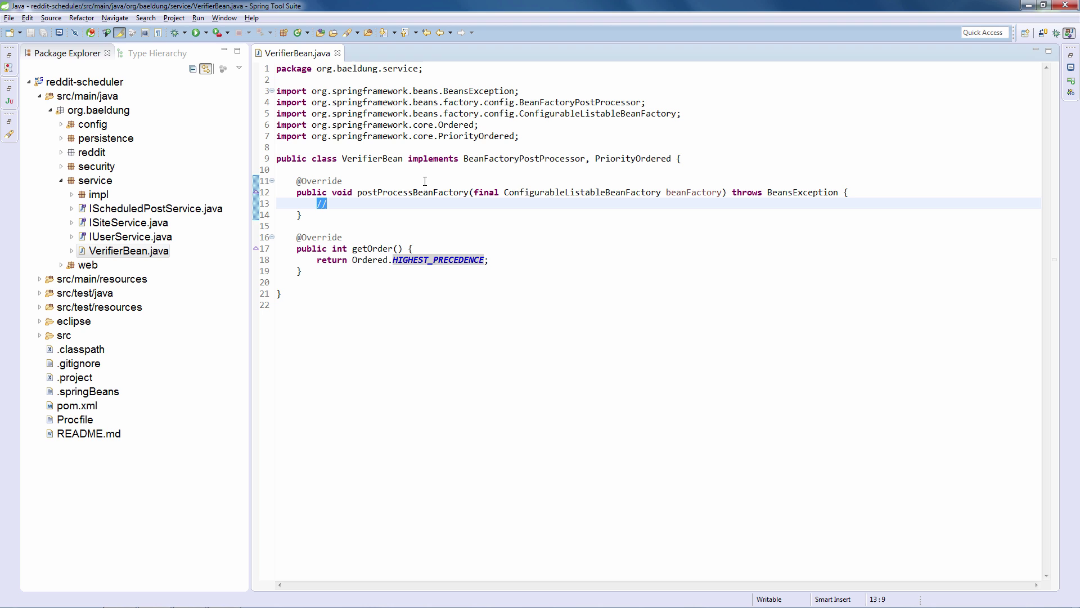
type("beanf")
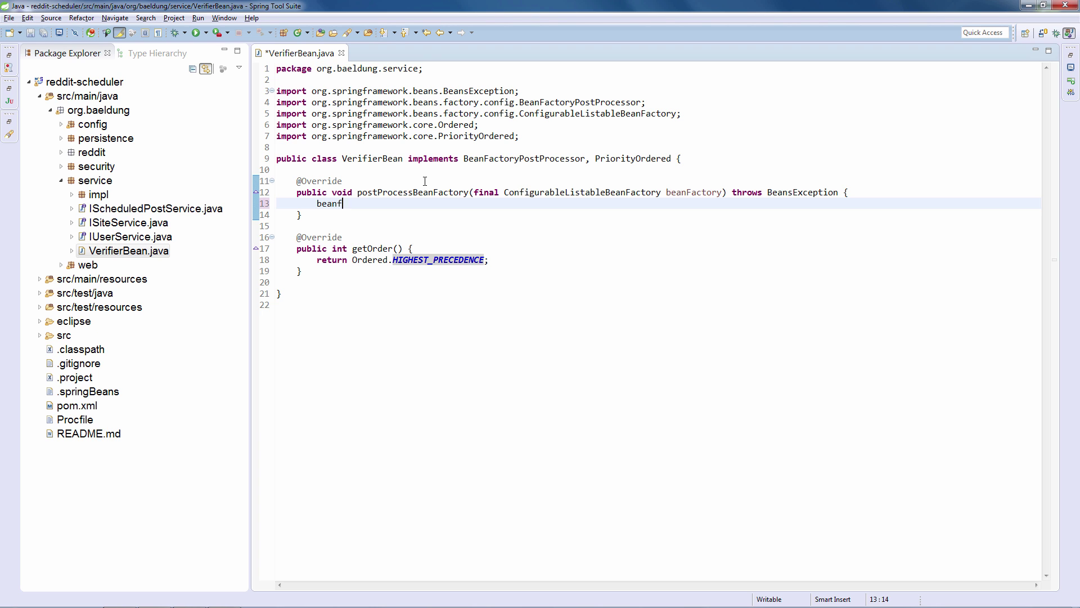
type("ac")
key("ctrl+space")
key("Return")
type(".get")
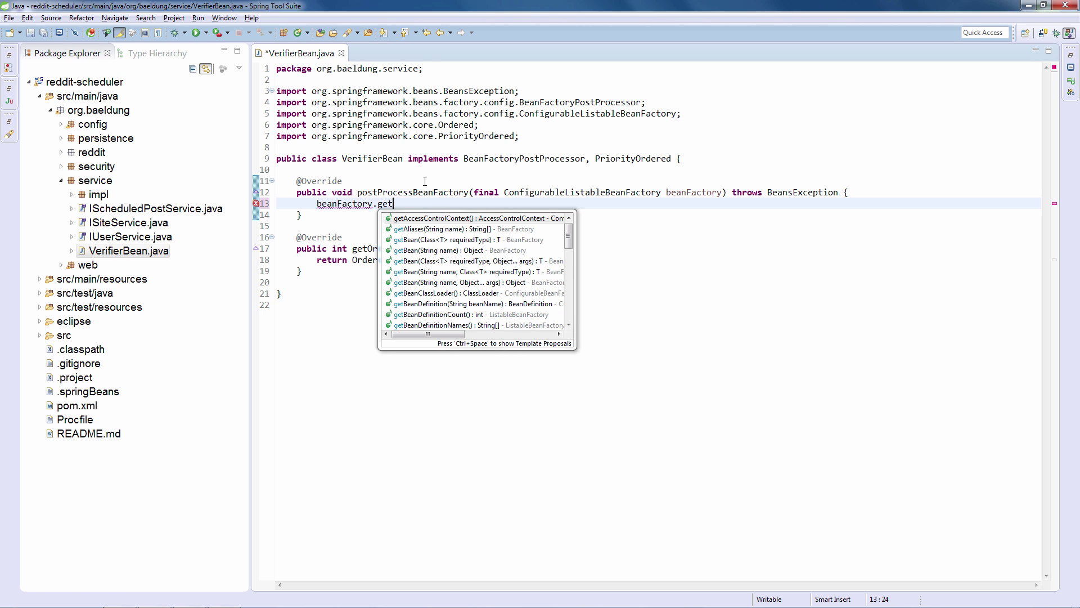
type("bean")
key("Return")
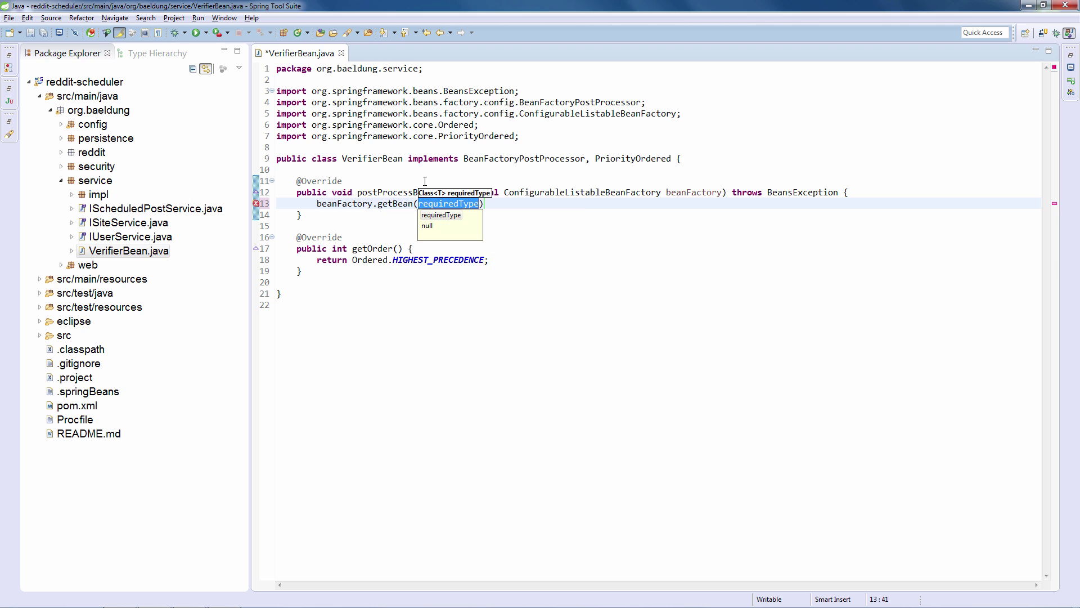
type(";")
key("Left")
key("Left")
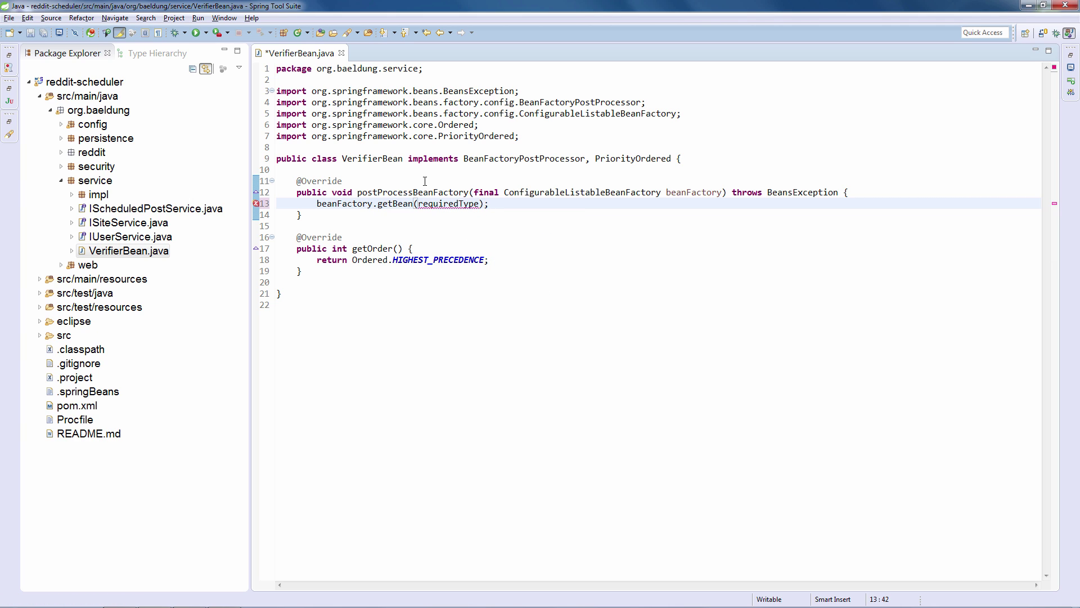
key("ctrl+shift+Left")
key("ctrl+shift+Left")
type("Envi")
type("ronm")
- Pass Spring's Environment.class to getBean and assign the result to local variable environment
key("ctrl+space")
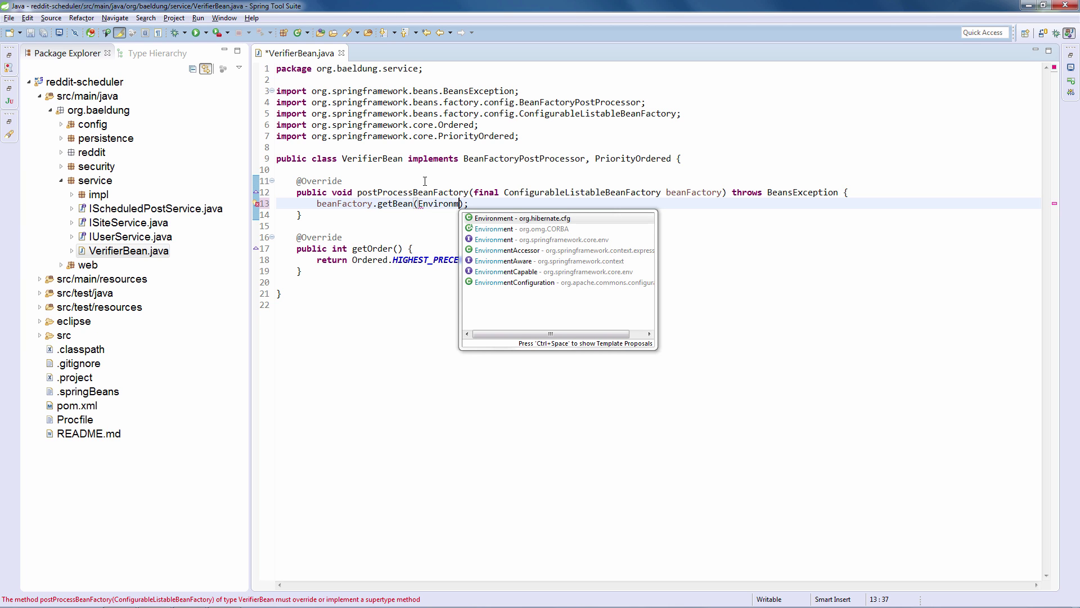
key("Down")
key("Down")
key("Return")
type(".class")
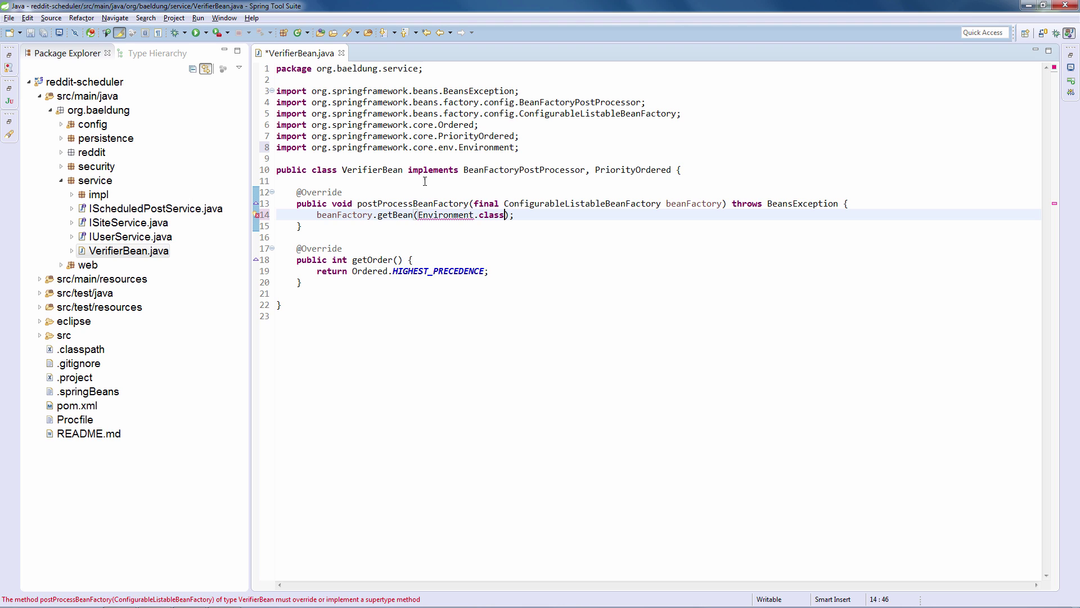
key("ctrl+1")
key("Down")
key("Down")
key("Return")
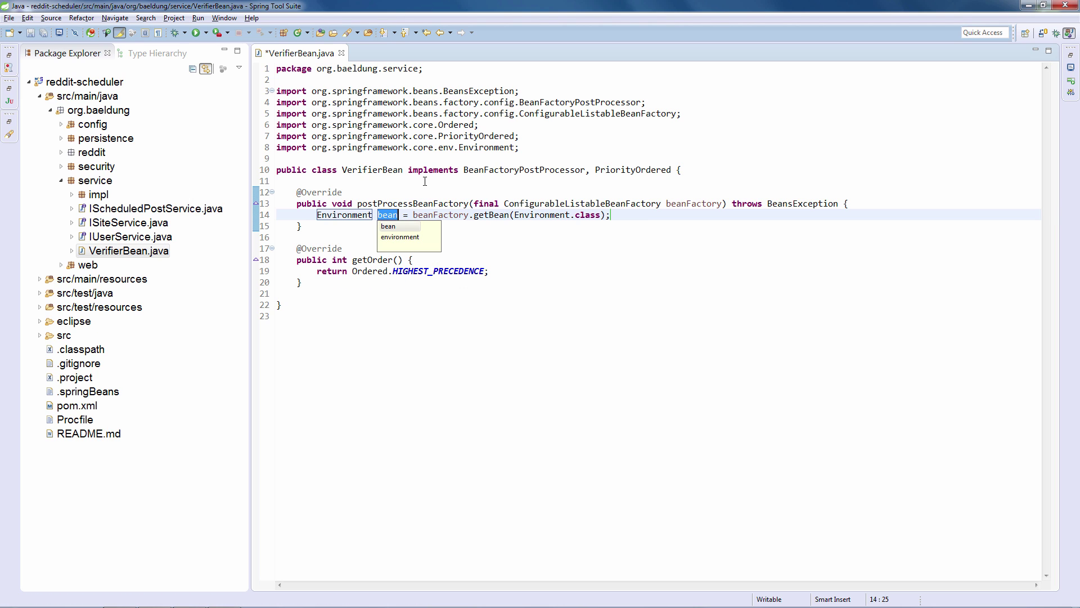
key("Down")
key("Return")
key("Return")
key("Return")
key("Return")
key("Return")
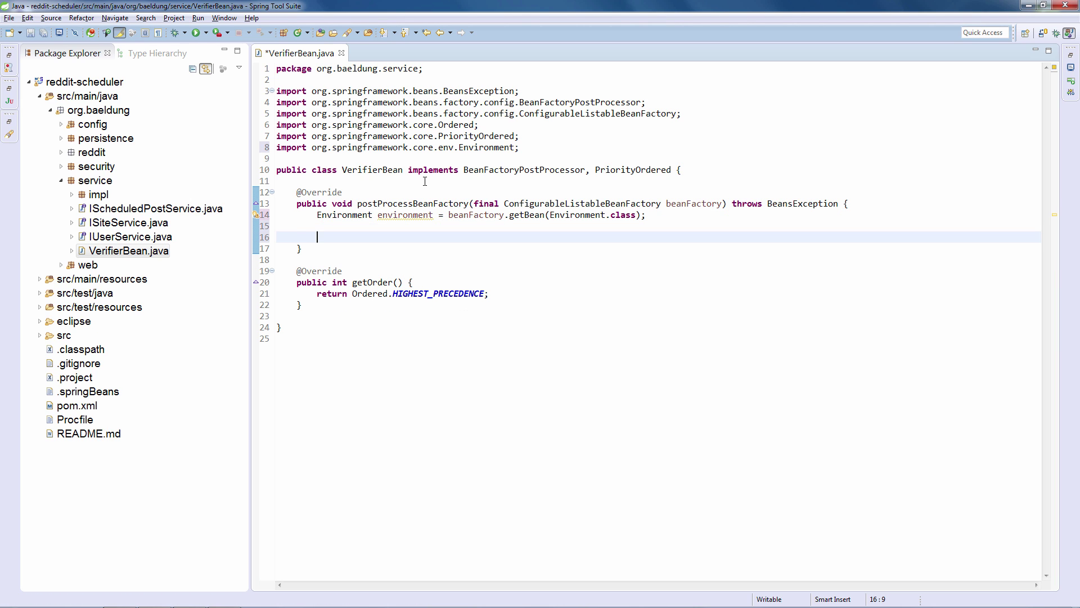
type("env")
- Add a statement calling environment.getProperty("property1.something") below the getBean line
key("ctrl+space")
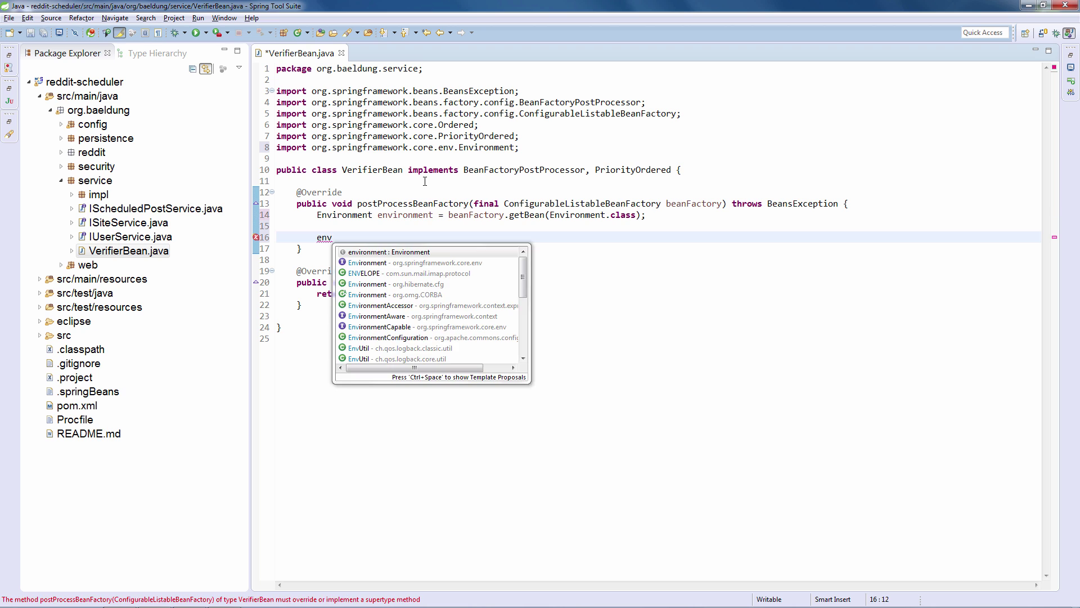
key("Return")
type(".getpro")
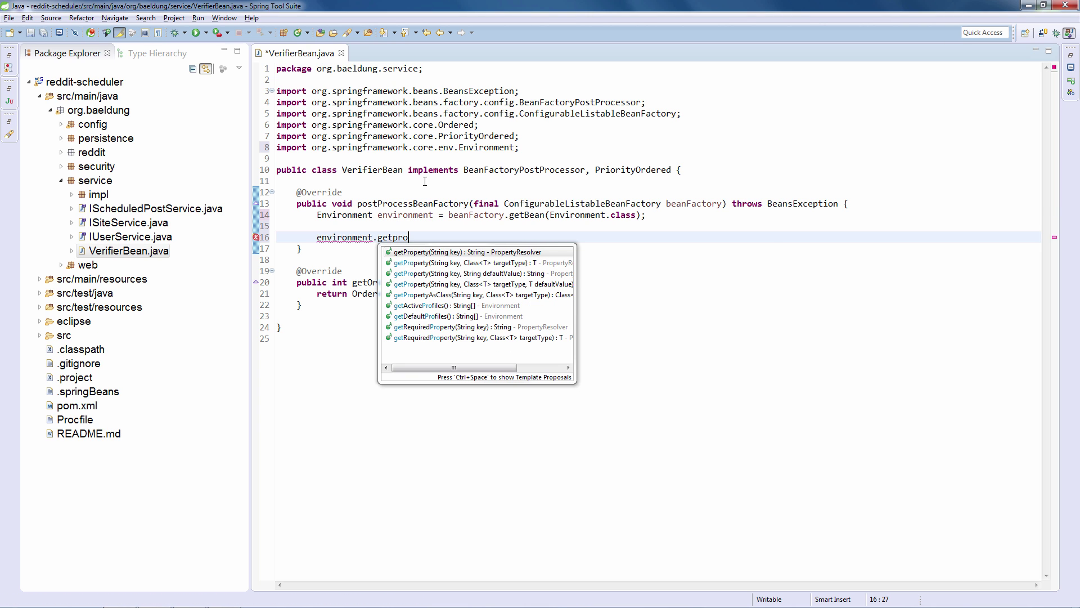
key("Return")
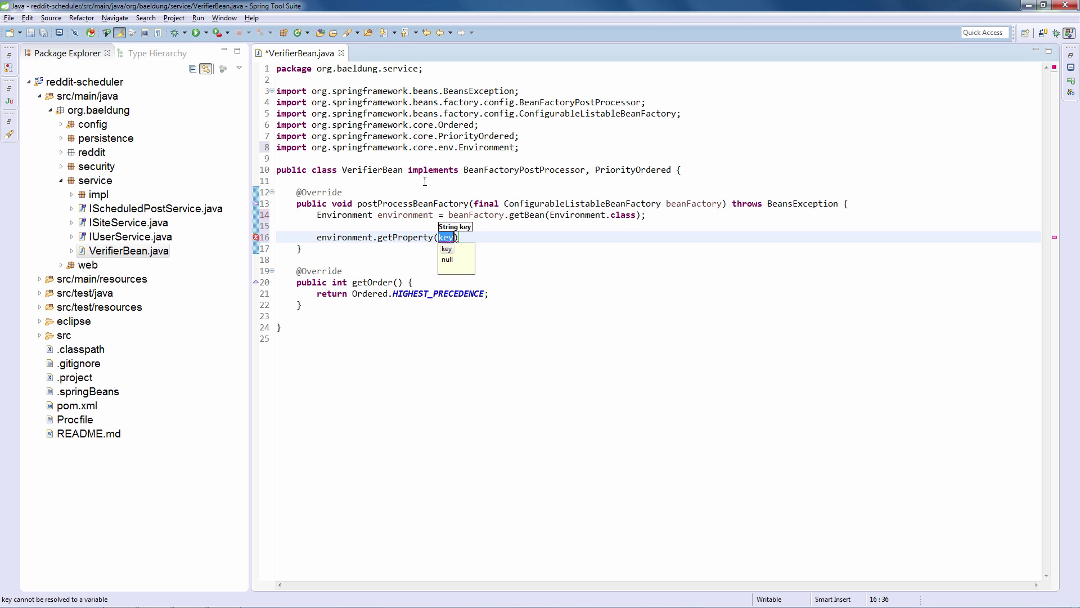
type("\"")
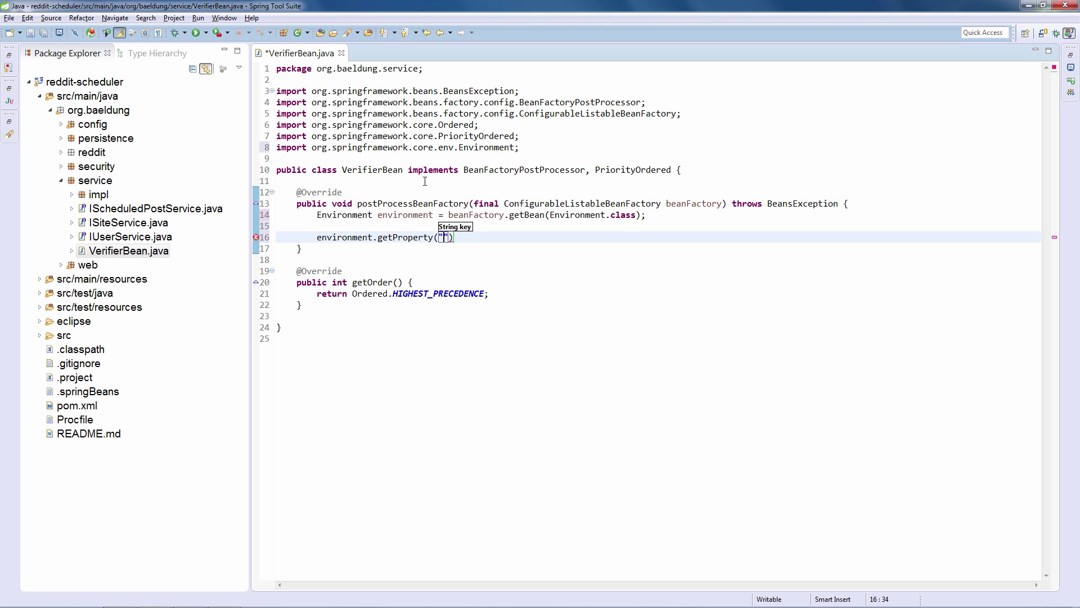
type("propert")
type("y1.som")
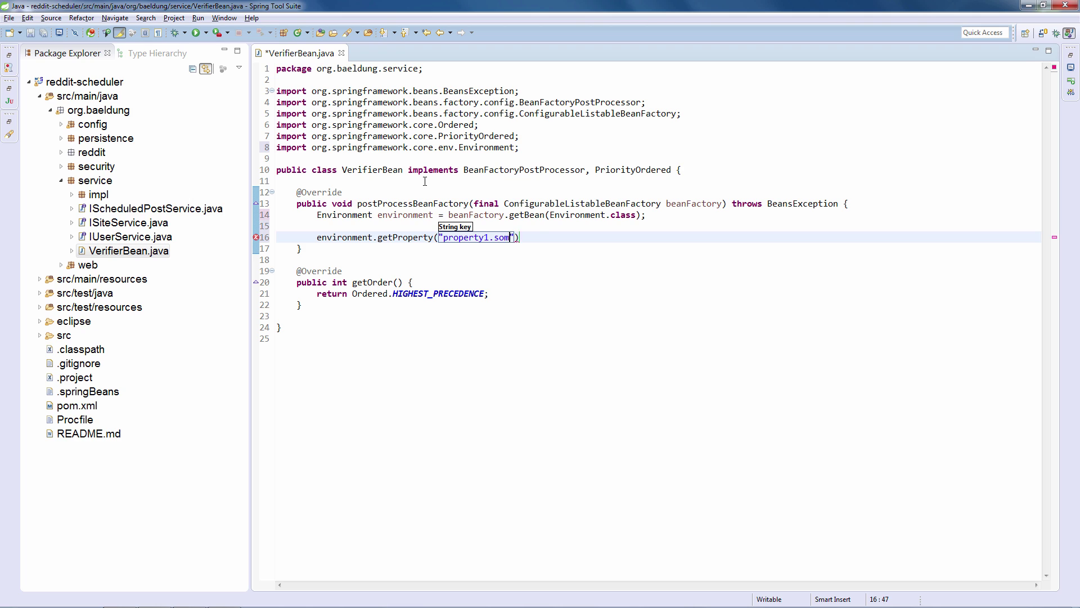
type("ething")
key("End")
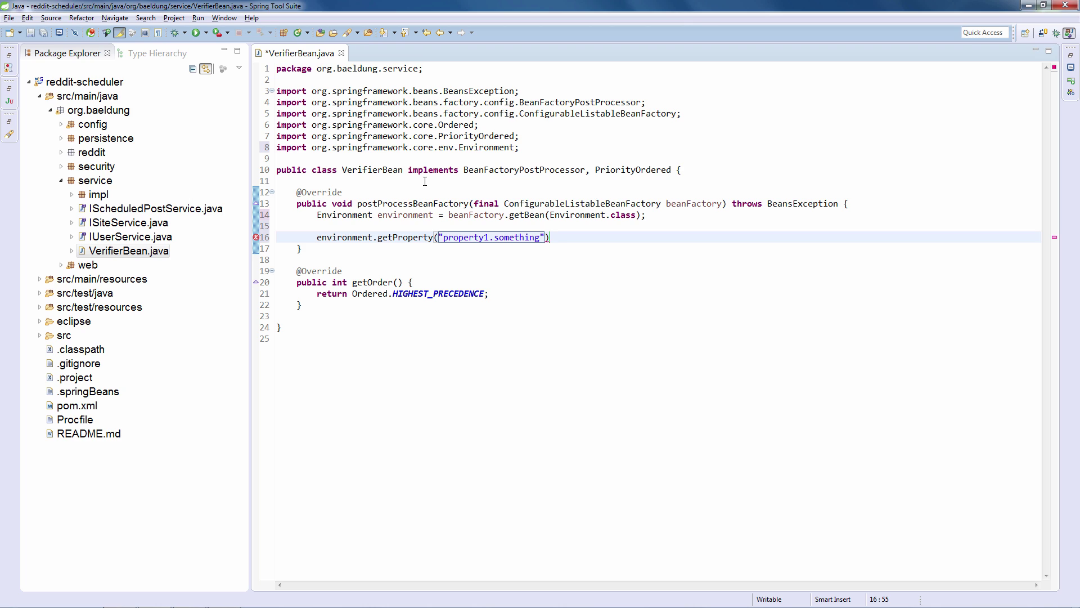
type(";")
key("Home")
key("ctrl+1")
- Wrap the getProperty call in an if-null check that throws ApplicationContextException naming property1.something
key("Down")
key("Down")
key("Escape")
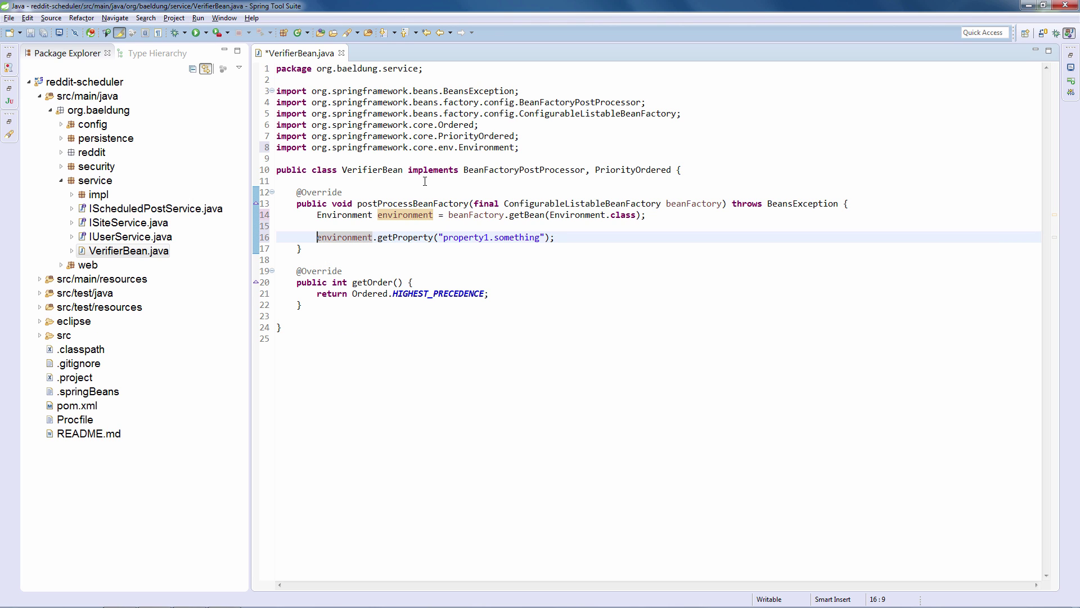
type("if(")
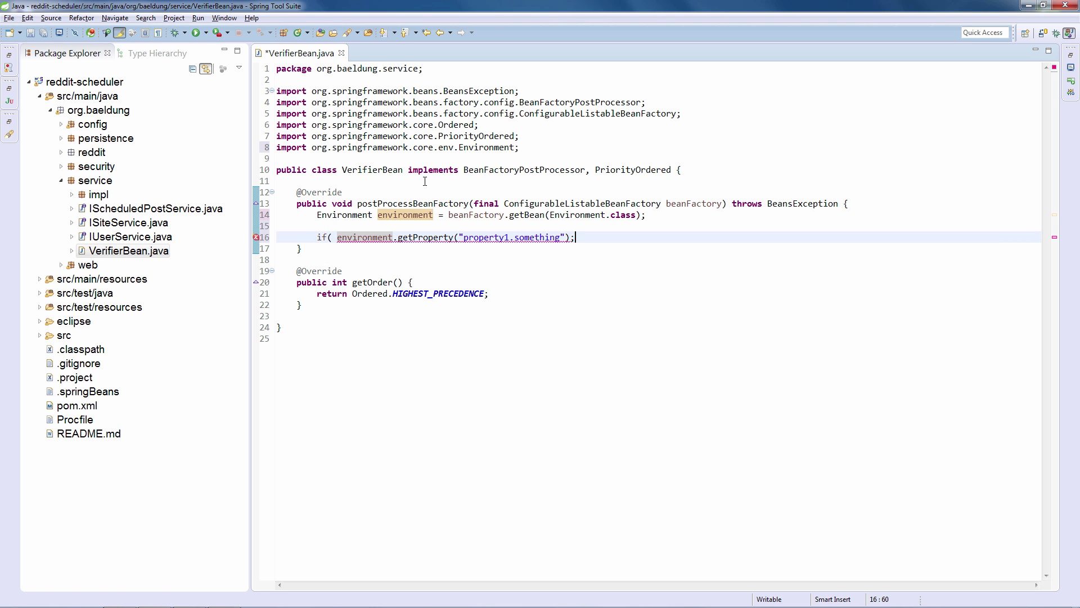
key("End")
key("shift+Left")
type("== null")
type(" ){")
key("Return")
type("throw")
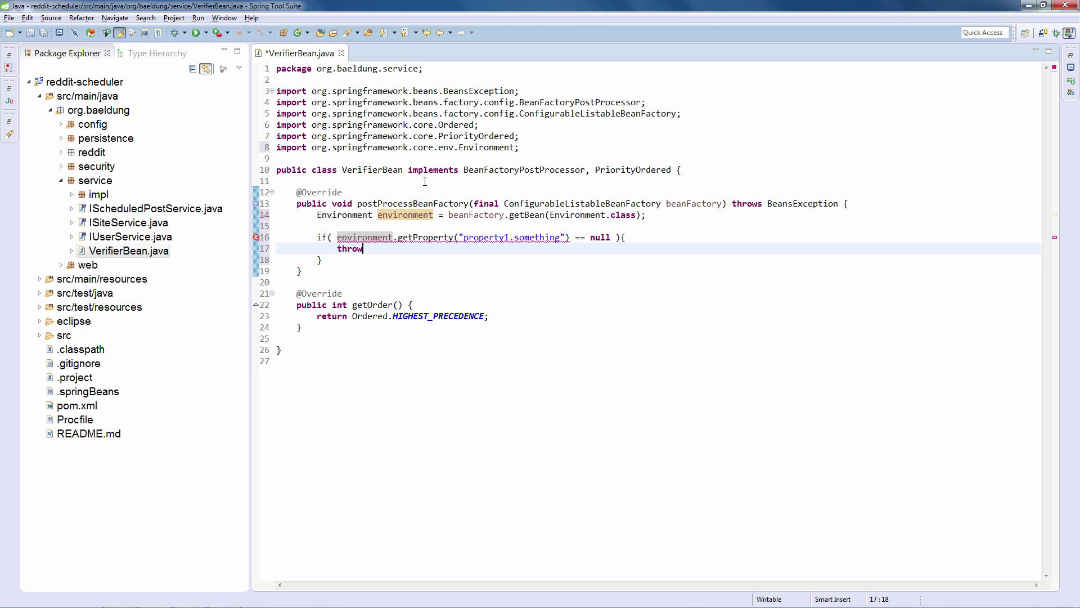
type(" new Appli")
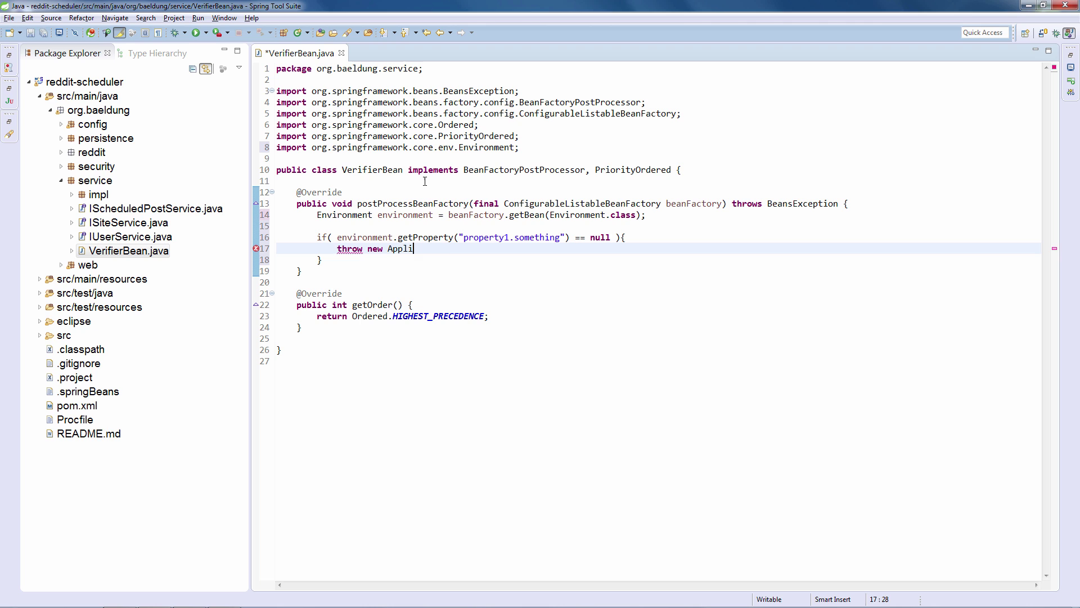
type("cationConte")
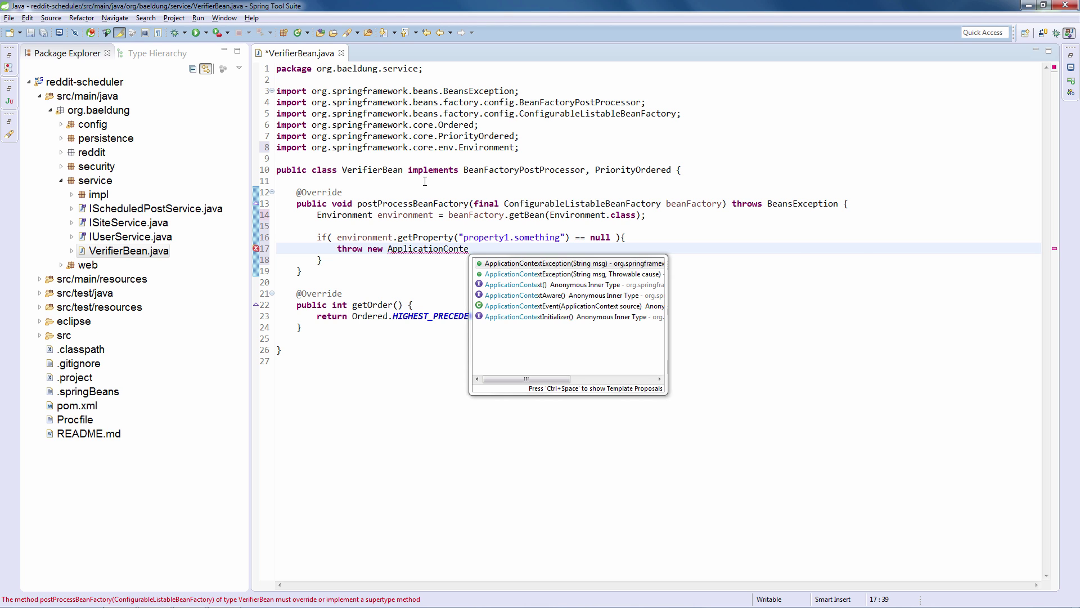
key("Return")
type("\"")
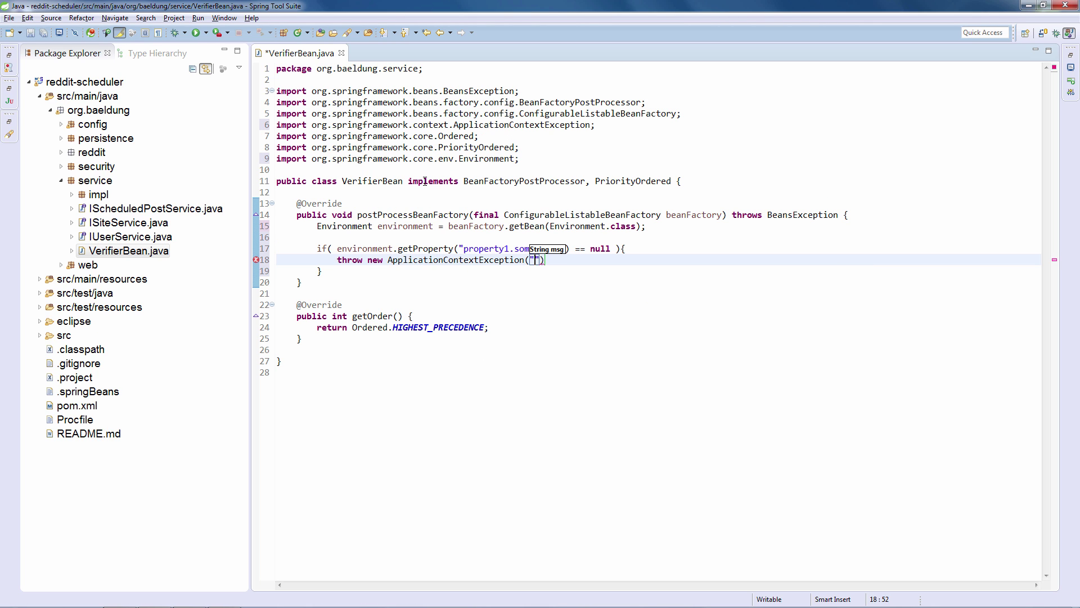
type("Missing proper")
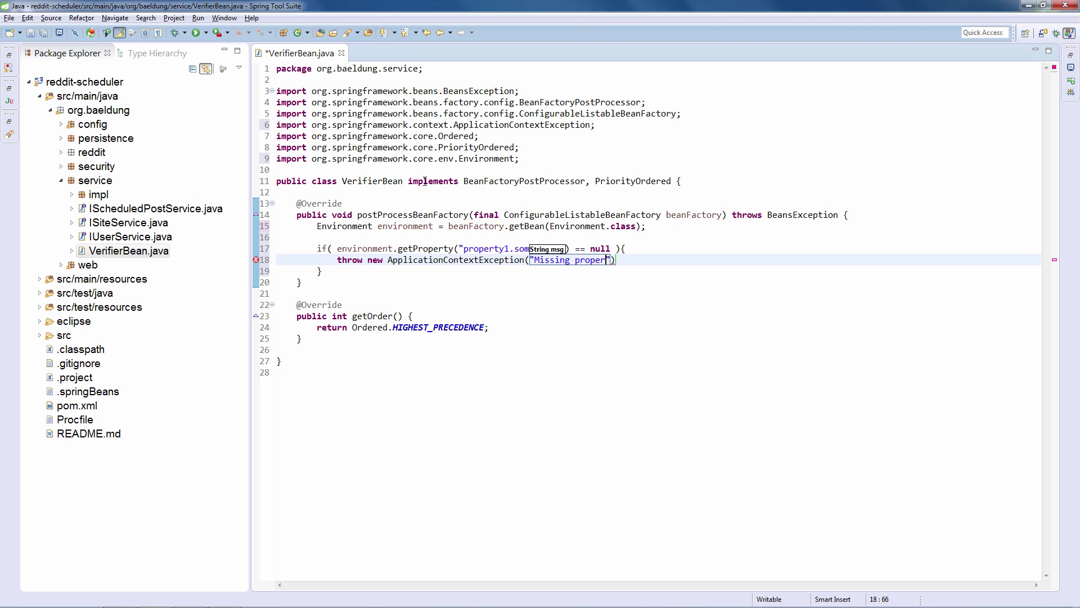
type("ty on context")
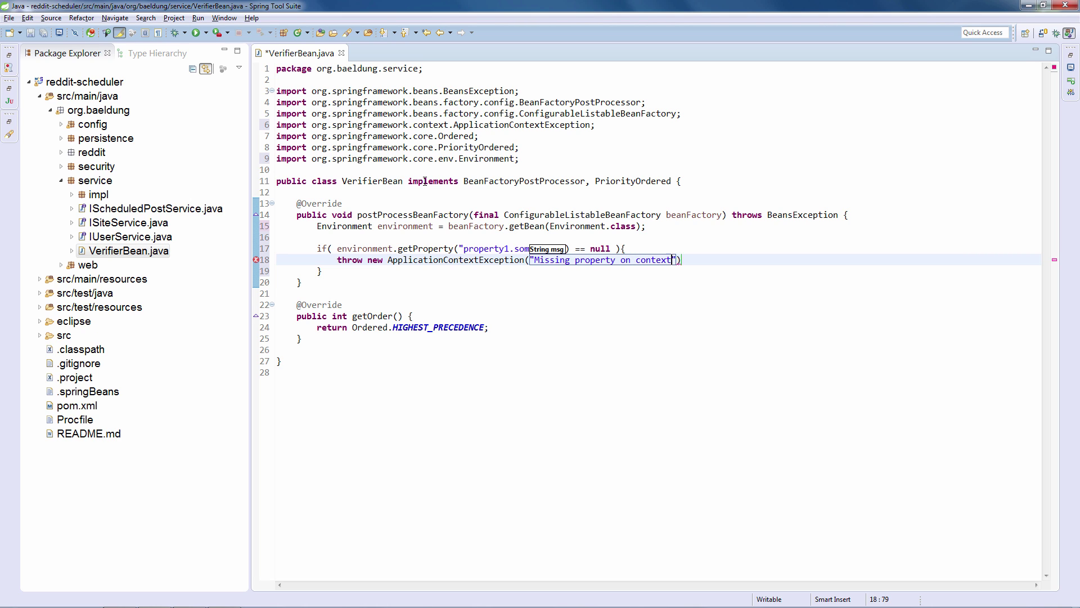
type(" bootstrap")
key("Right")
type("+ ")
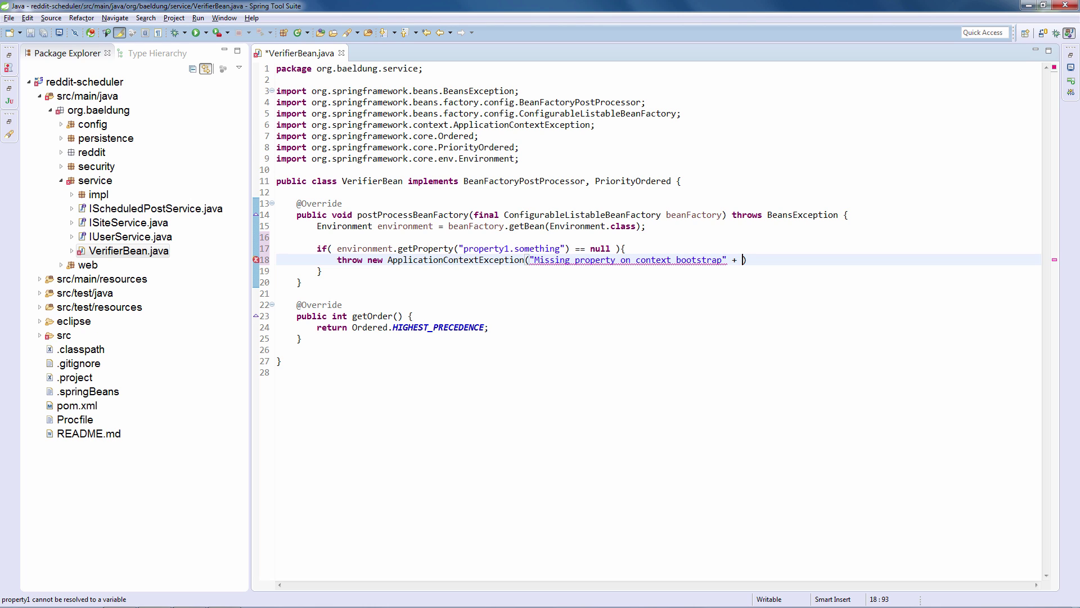
type("\"")
type("property1.something")
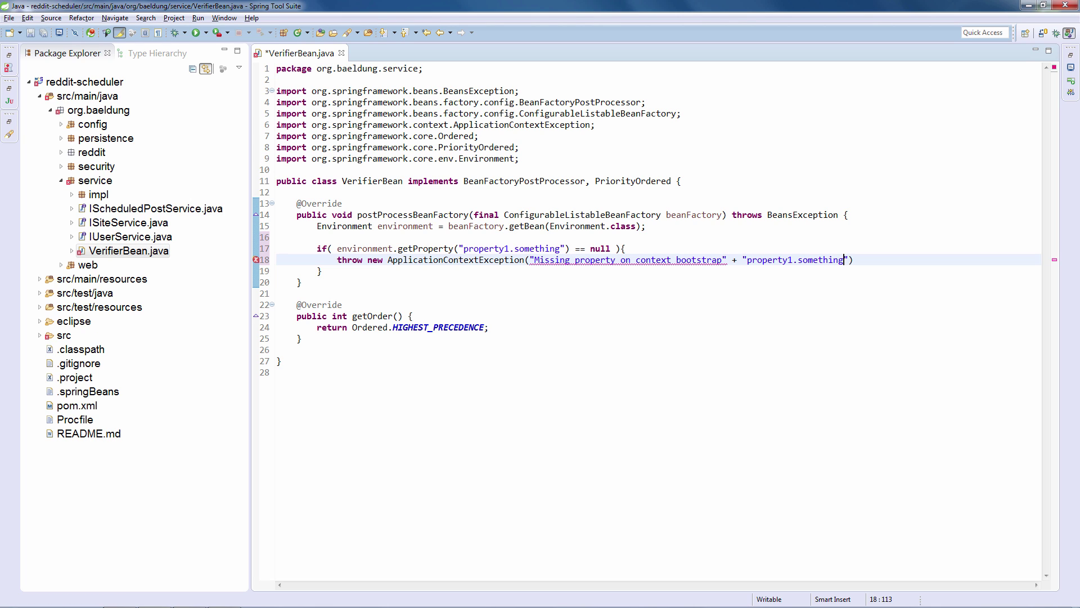
type("\");")
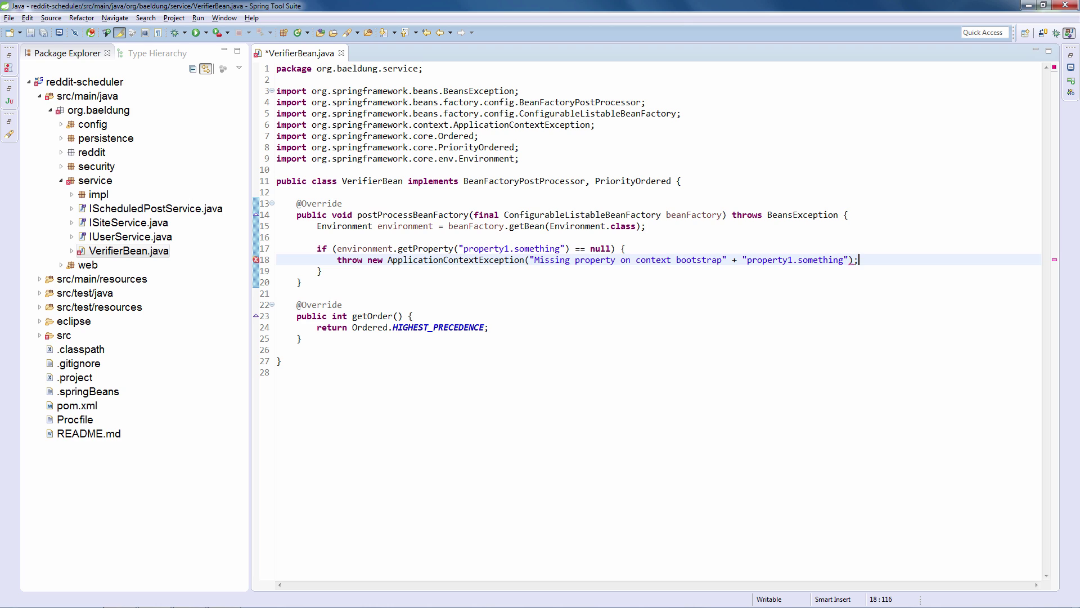
- Save VerifierBean.java so save actions reformat the code and make environment final
key("ctrl+s")
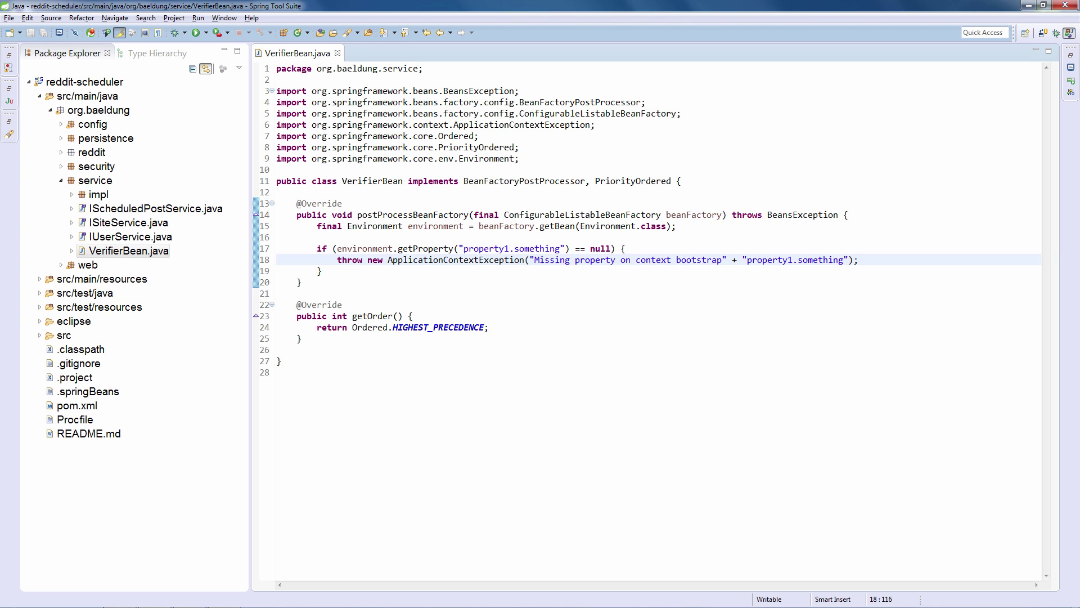